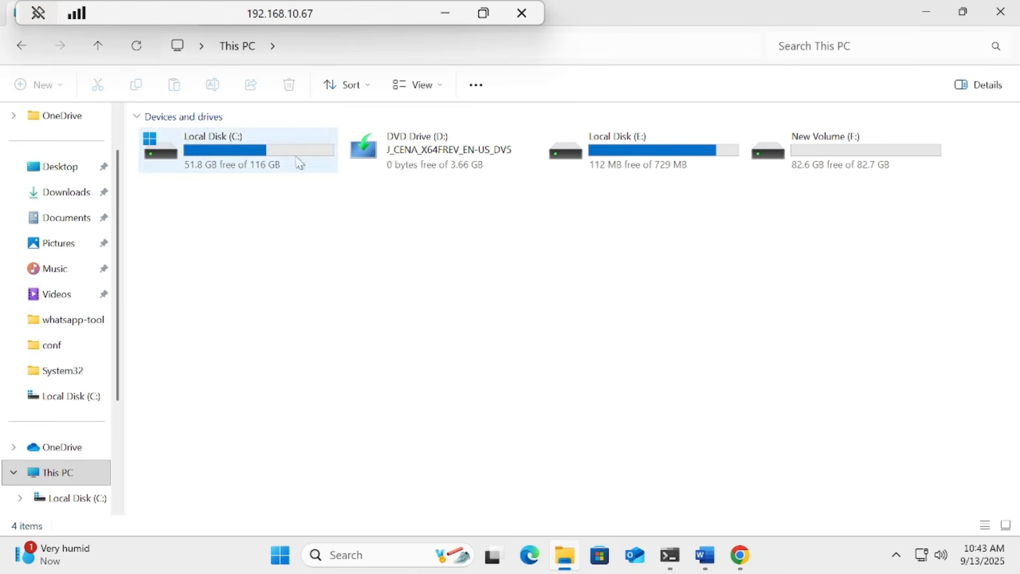
Open Disk Management in Computer Management to view the partitions on Disk 0
left_click(287, 561)
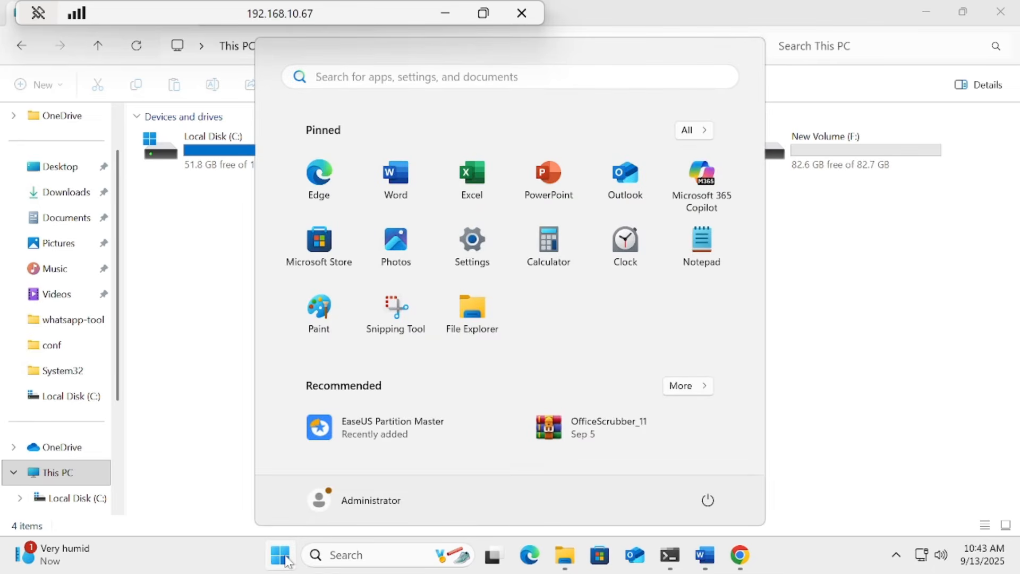
type("computer")
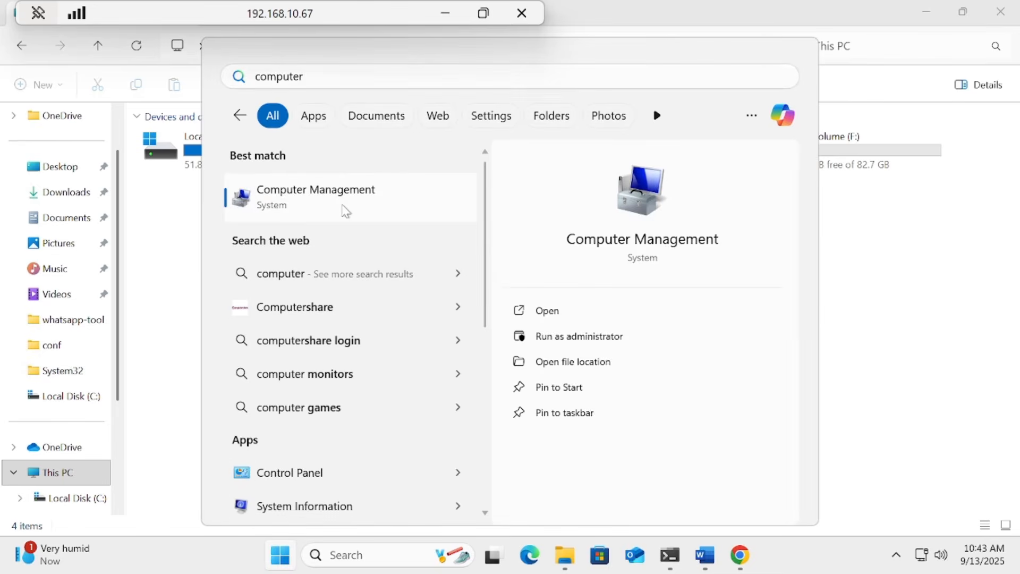
left_click(346, 211)
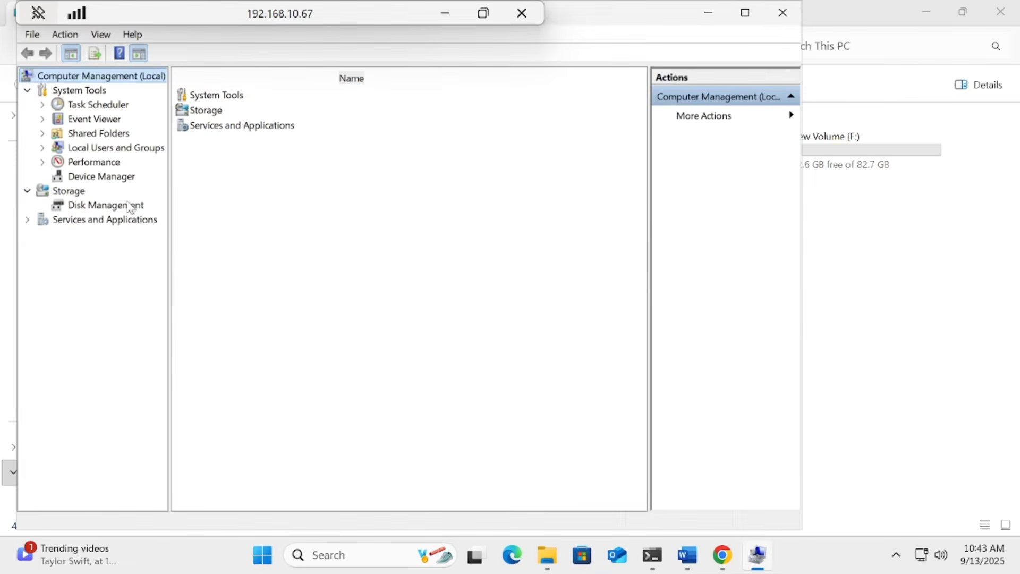
left_click(130, 206)
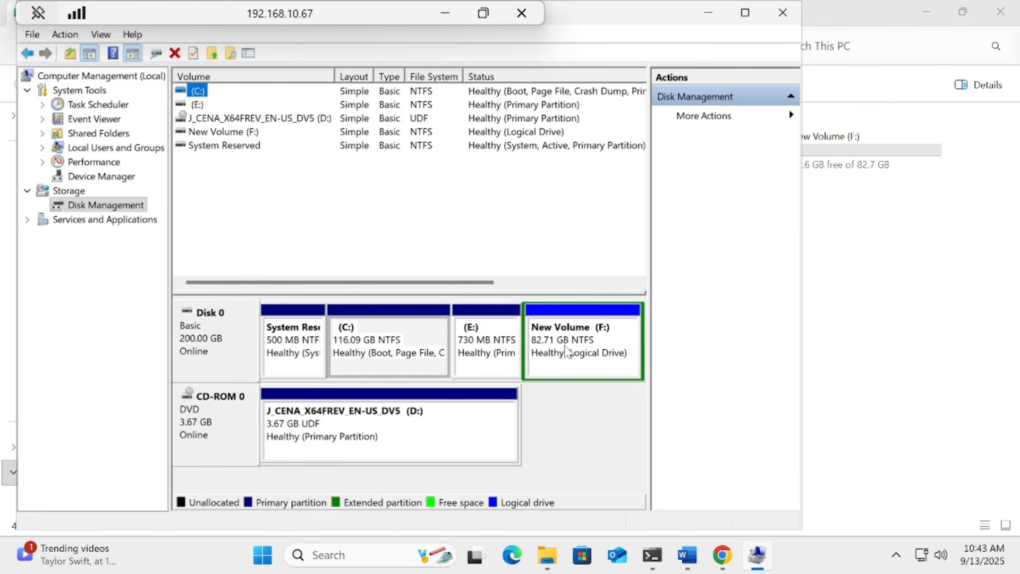
left_click(712, 16)
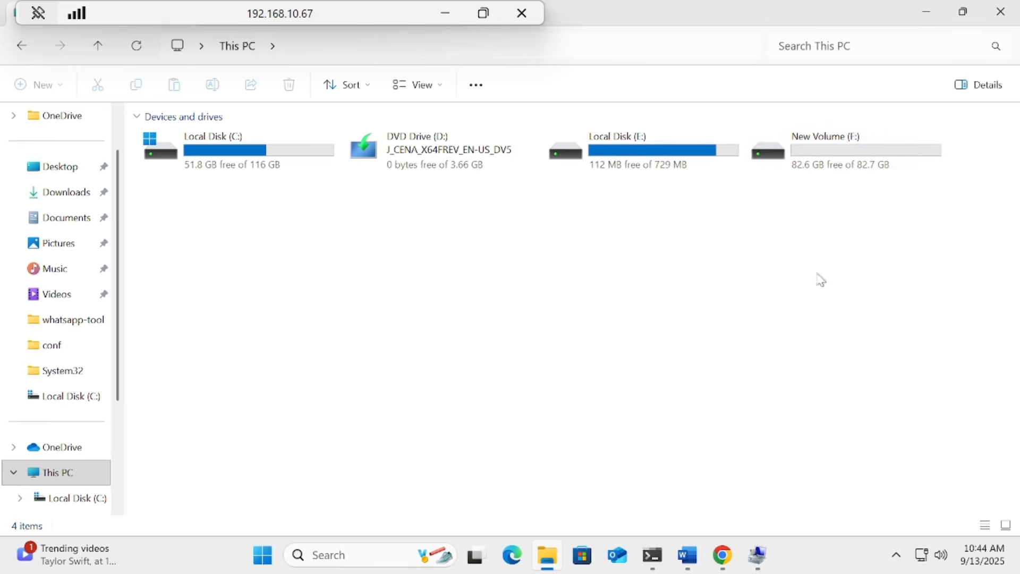
Shrink the New Volume (F:) partition by 10240 MB in Disk Management
left_click(763, 555)
right_click(590, 352)
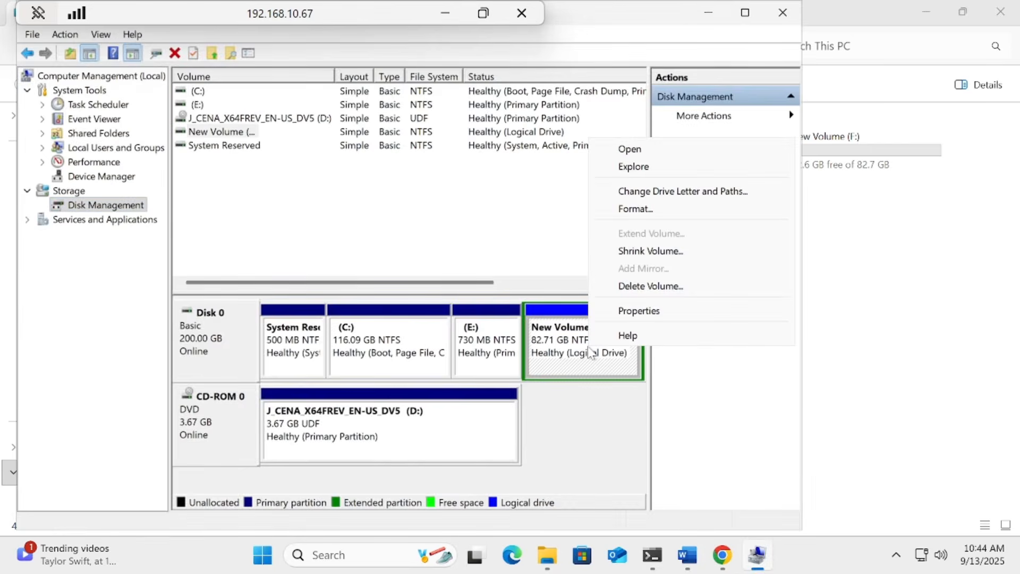
left_click(652, 250)
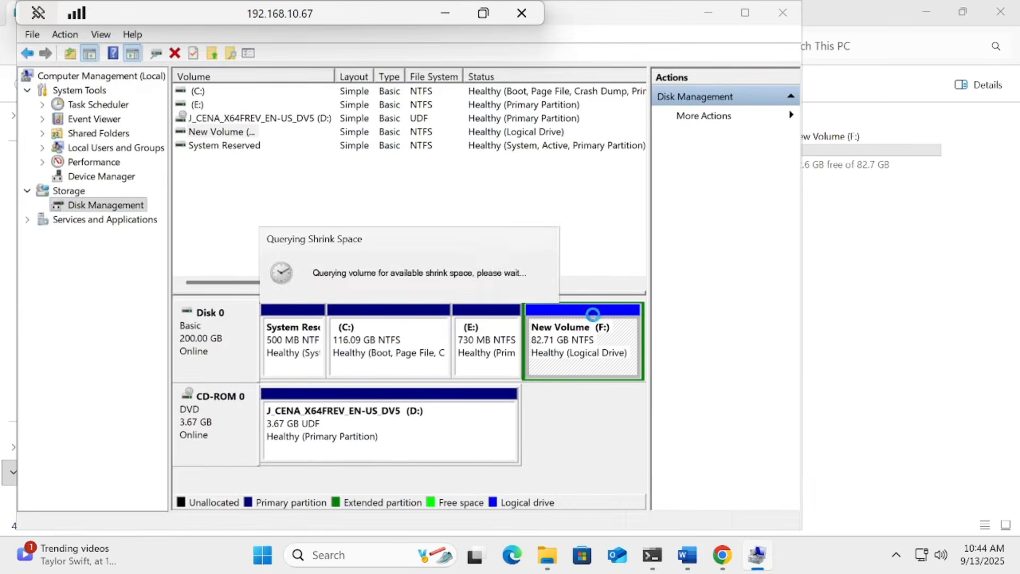
left_click(513, 233)
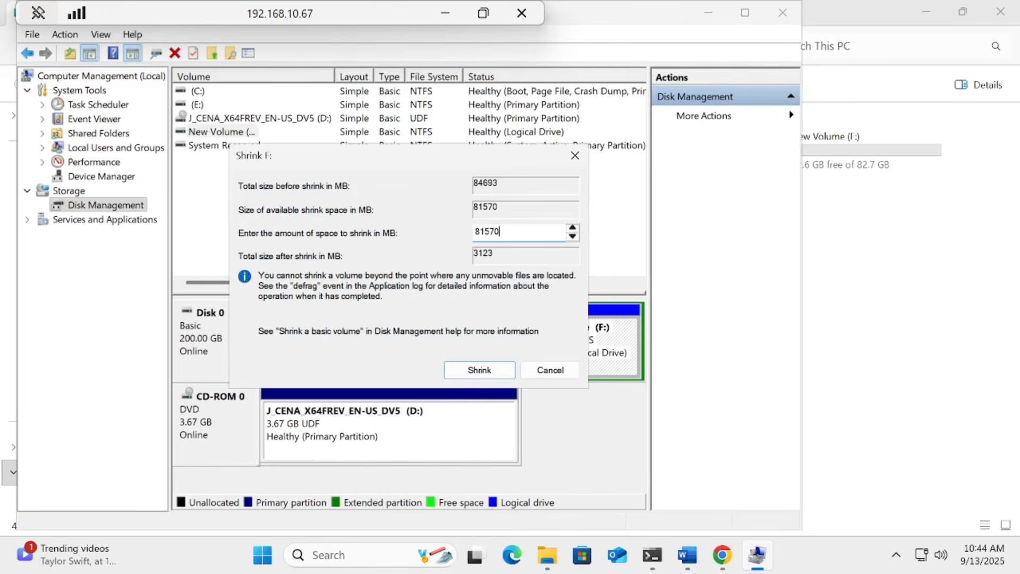
left_click_drag(513, 232, 417, 233)
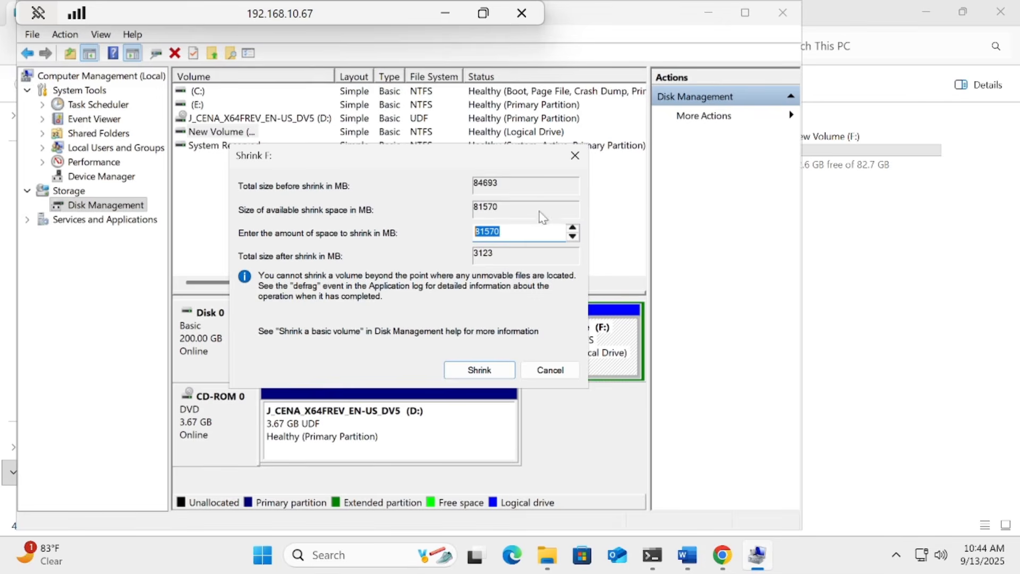
left_click(539, 232)
left_click_drag(539, 232, 446, 232)
type("10240")
left_click(479, 369)
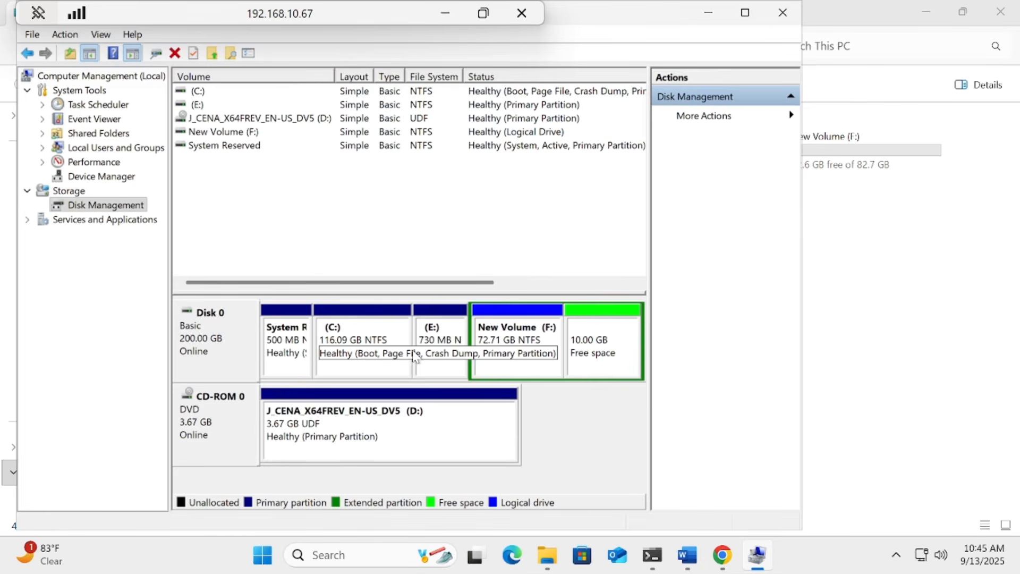
Switch to Chrome and open the Partition Assistant Standard page on the AOMEI website from the search results
left_click(724, 557)
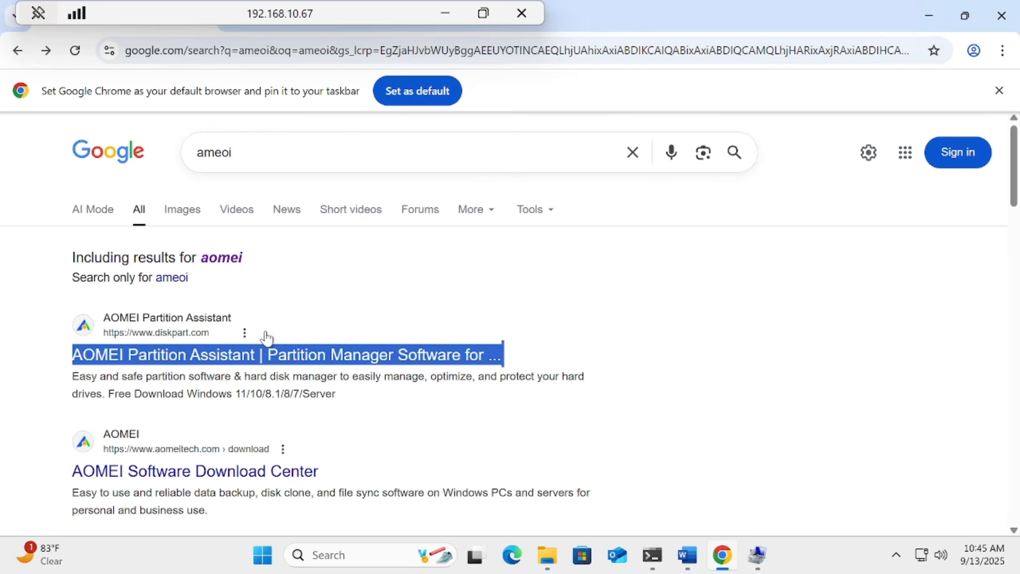
left_click(199, 359)
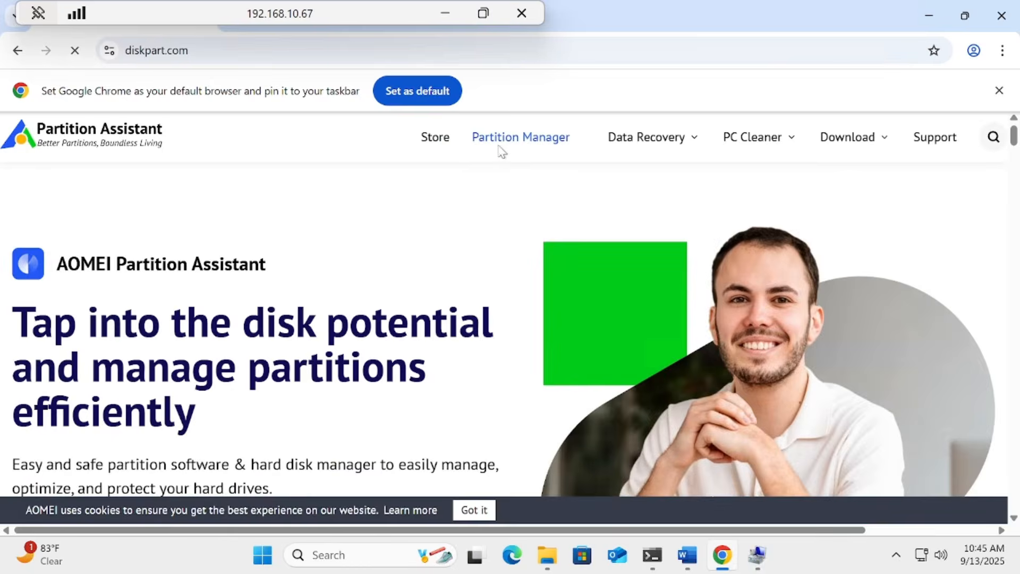
mouse_move(502, 152)
mouse_move(560, 215)
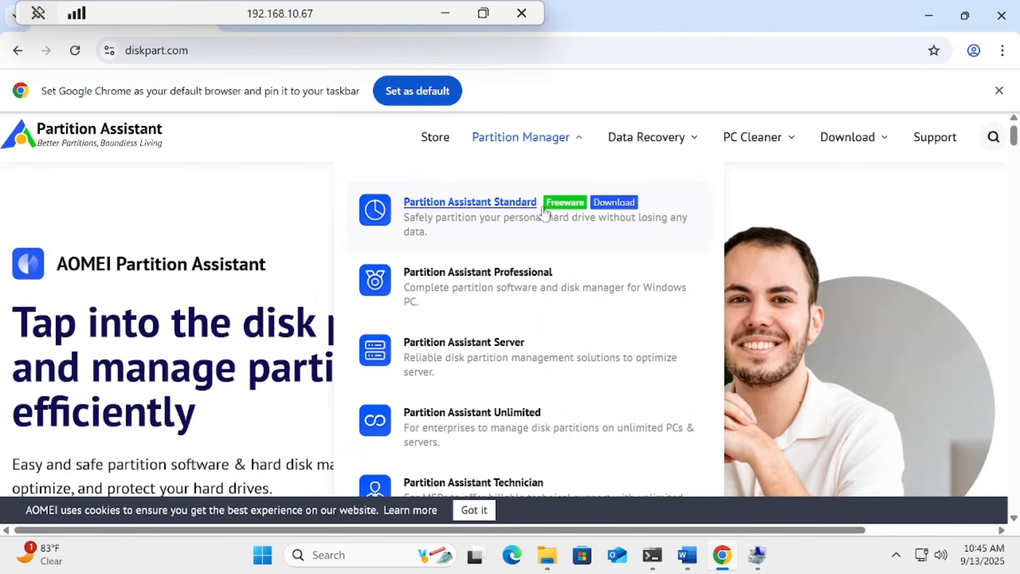
left_click(466, 204)
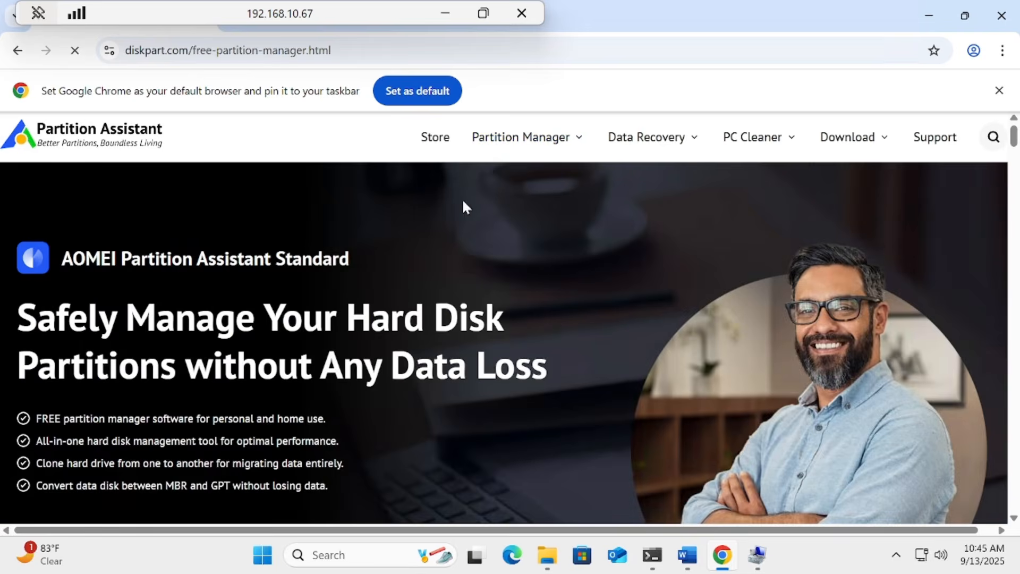
Download the freeware installer of AOMEI Partition Assistant Standard, keeping the unverified file
mouse_move(1013, 142)
left_mouse_down()
mouse_move(1013, 164)
mouse_move(1013, 154)
left_mouse_up()
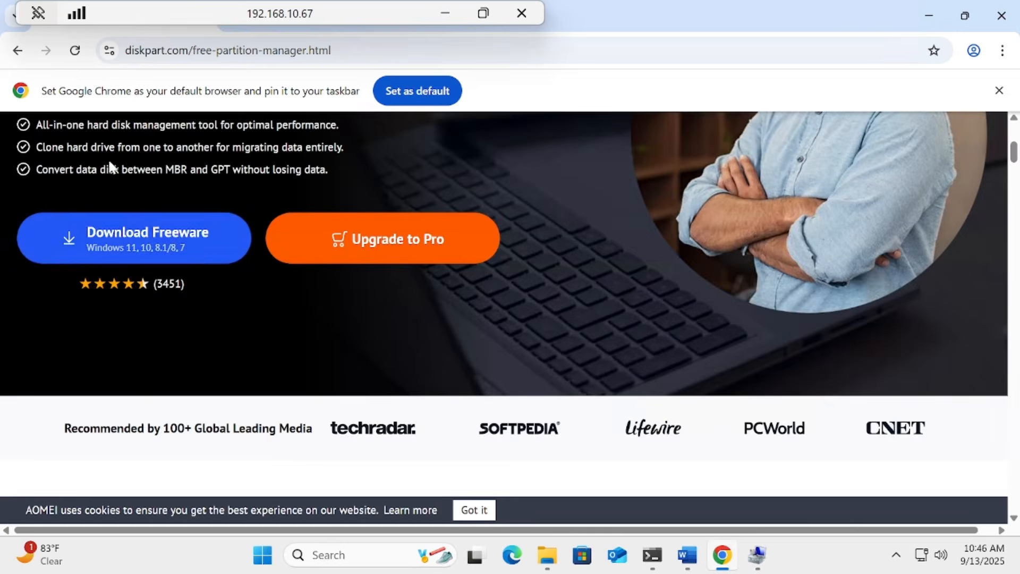
left_click(137, 237)
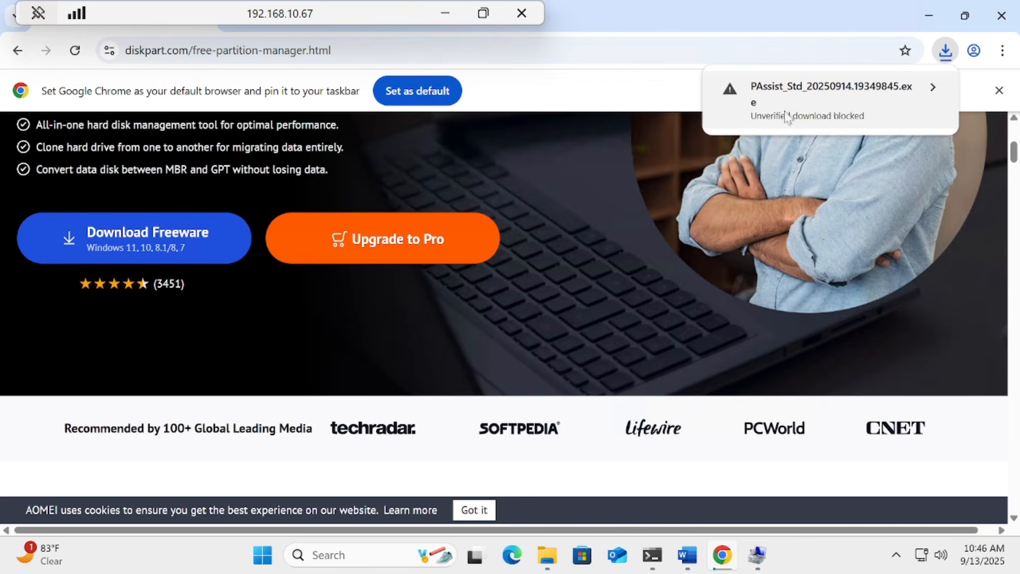
left_click(855, 104)
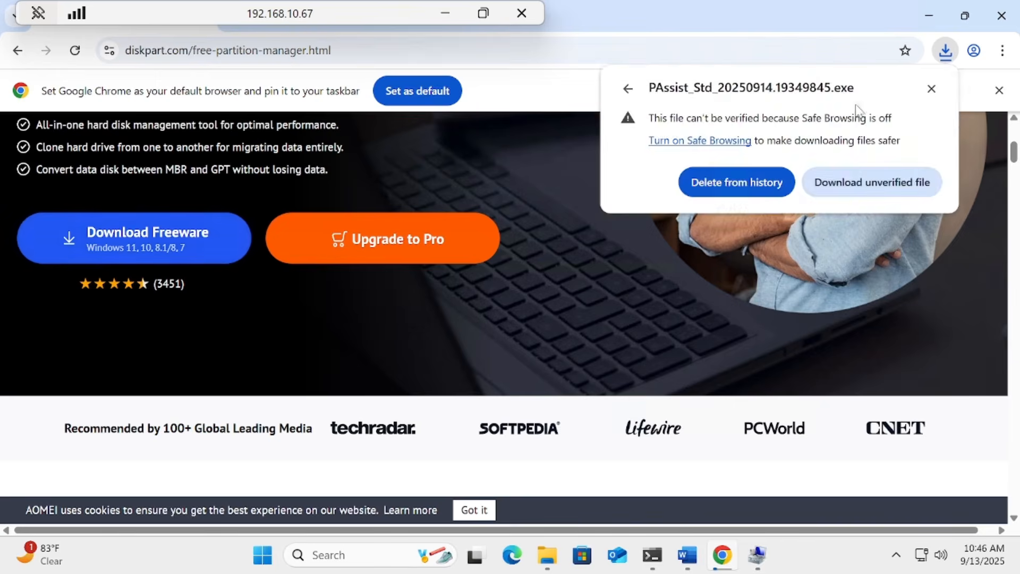
left_click(871, 186)
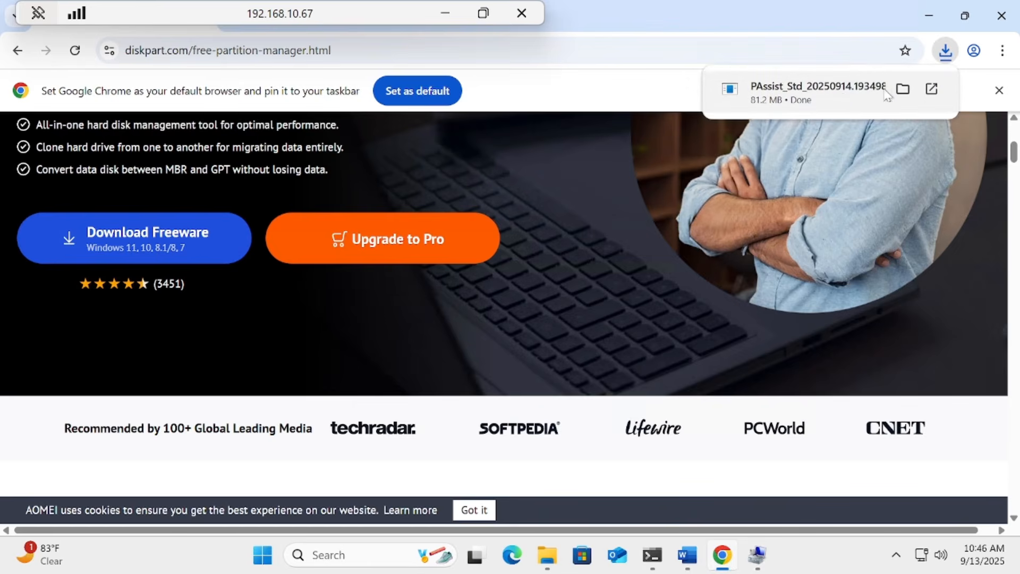
Run the downloaded installer in English, skip the Pro edition offer and install AOMEI Partition Assistant
left_click(842, 93)
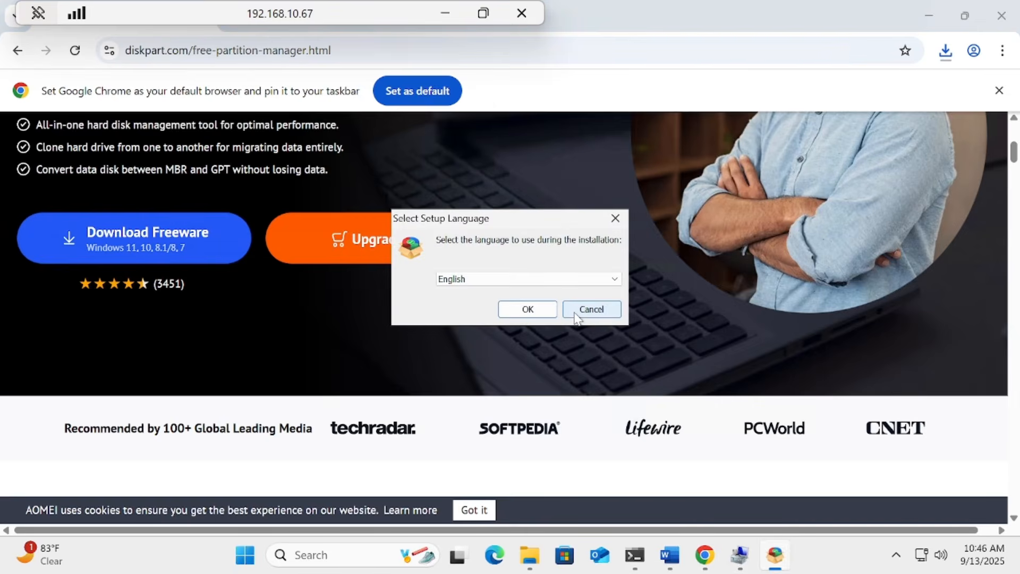
left_click(537, 313)
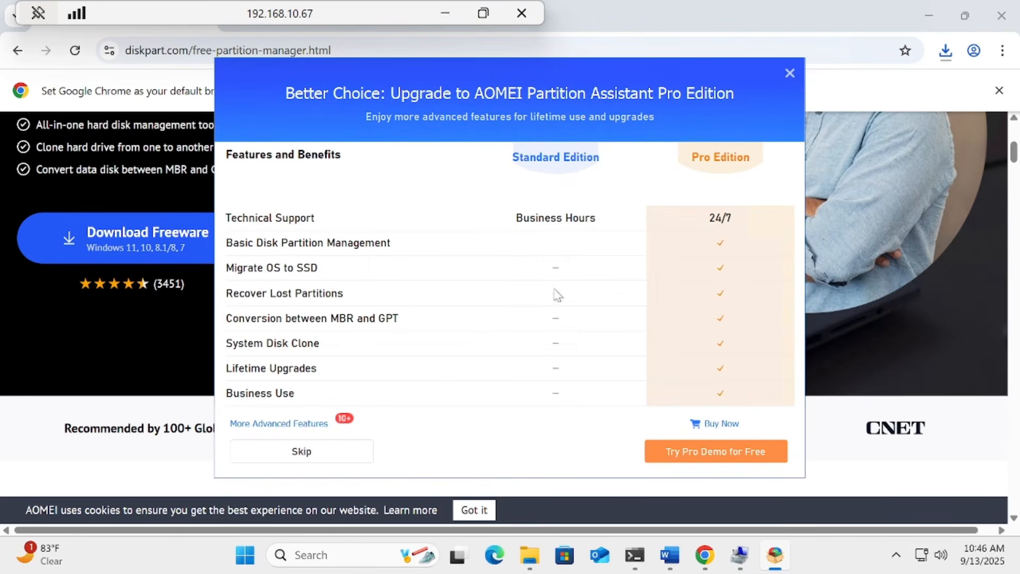
left_click(309, 453)
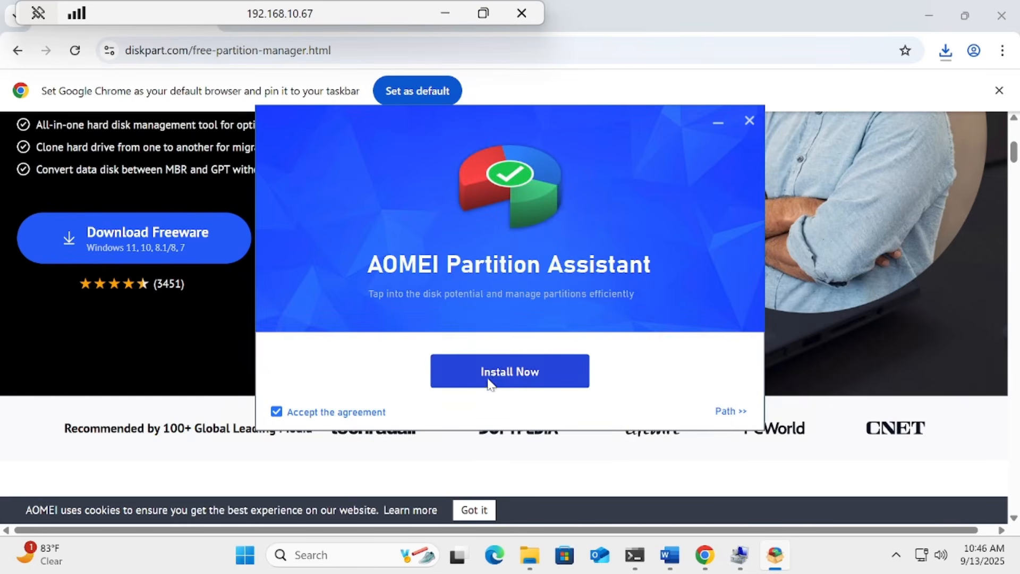
left_click(493, 374)
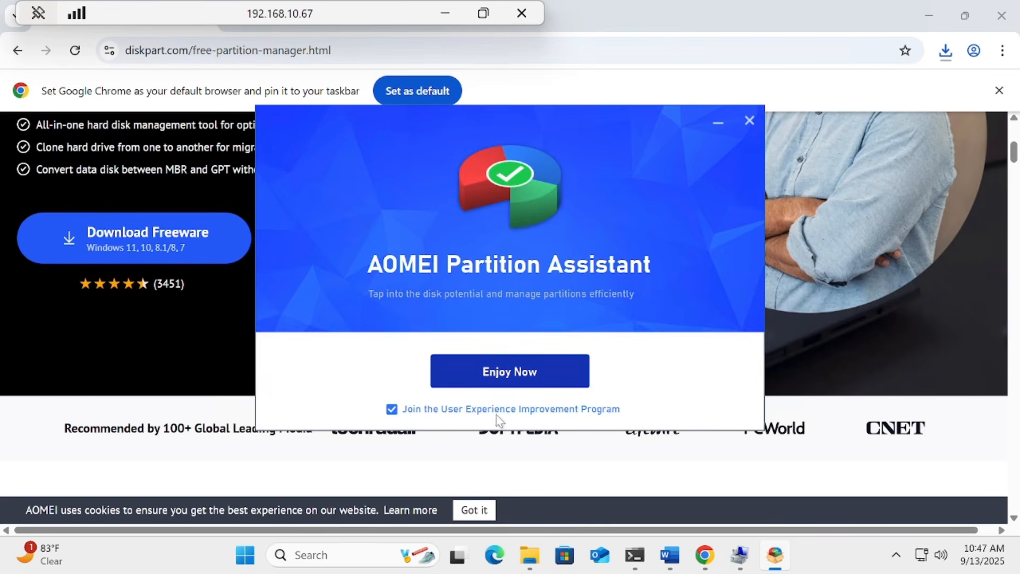
Opt out of the User Experience Improvement Program, launch AOMEI Partition Assistant, and dismiss the thank-you page and upgrade offer
left_click(392, 409)
left_click(530, 375)
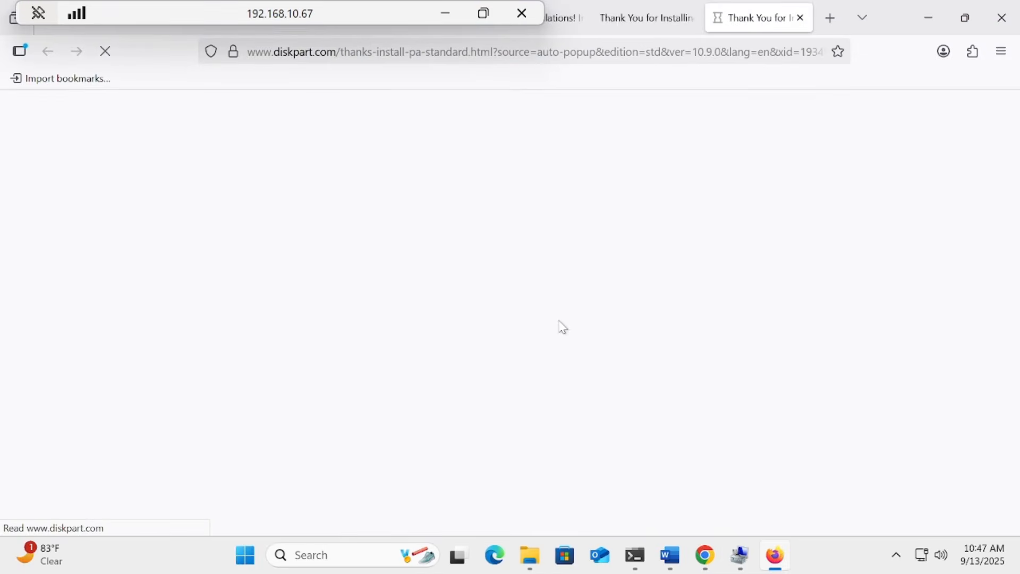
left_click(1002, 17)
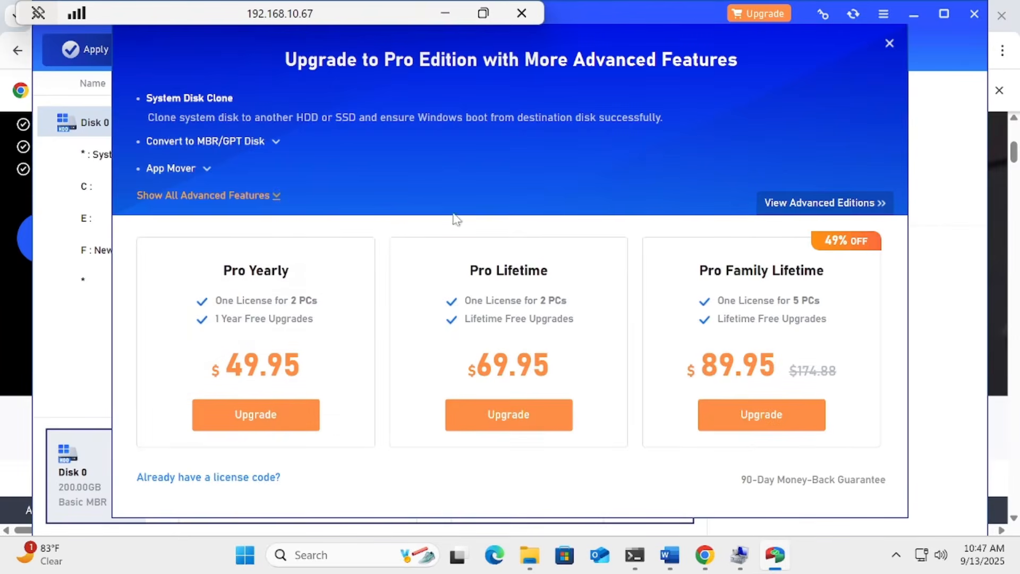
left_click(893, 52)
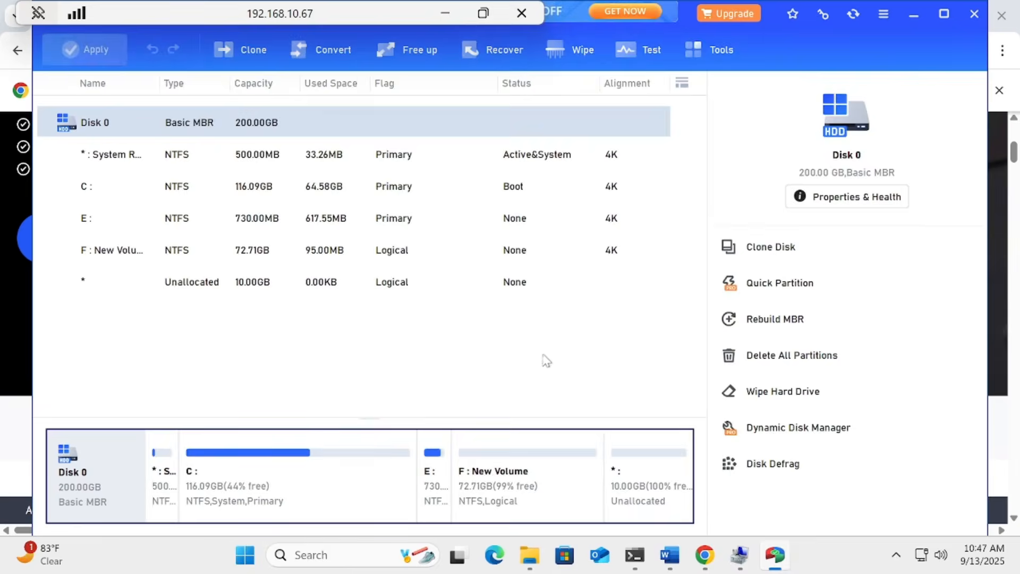
Check the C: drive's capacity and free space in File Explorer, and return to AOMEI Partition Assistant
left_click(530, 555)
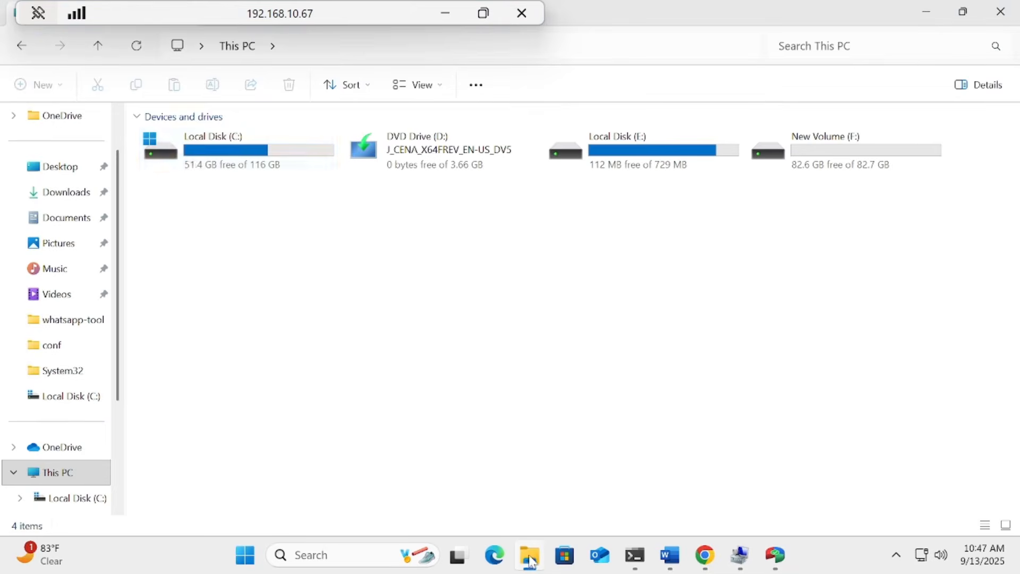
left_click(237, 170)
left_click(774, 554)
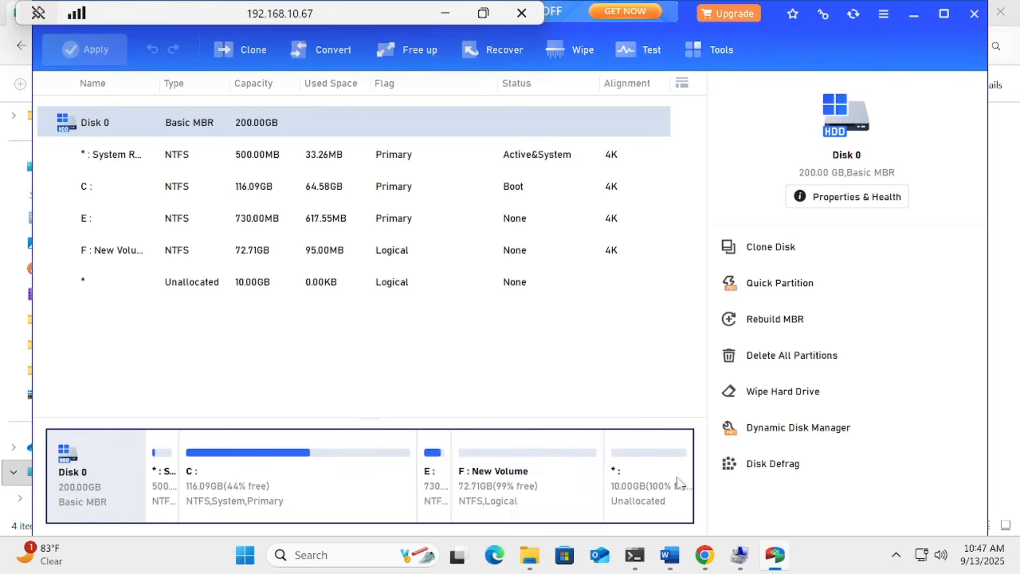
Merge the 10.00 GB of unallocated space on Disk 0 into the C: partition
left_click(291, 479)
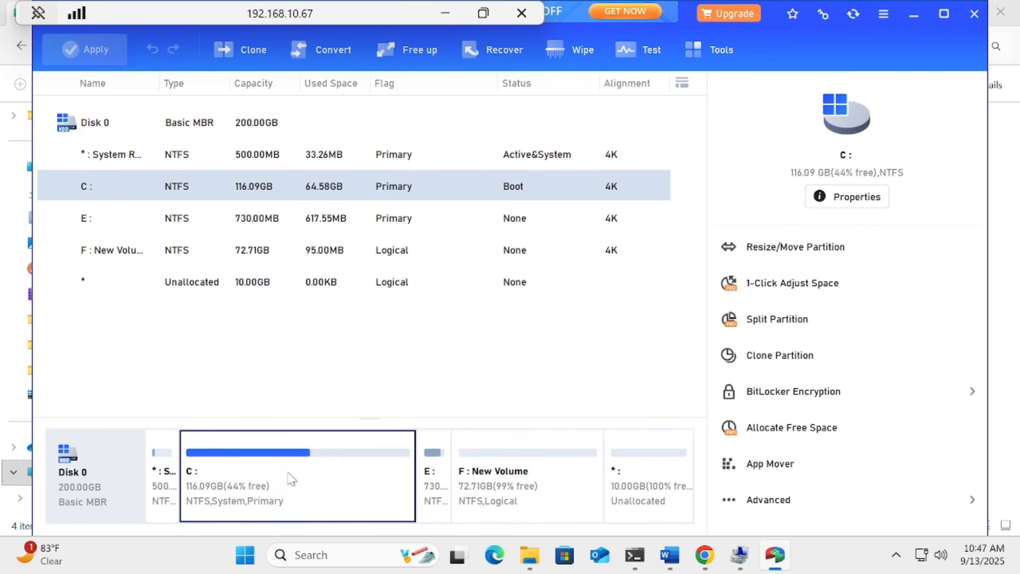
right_click(291, 480)
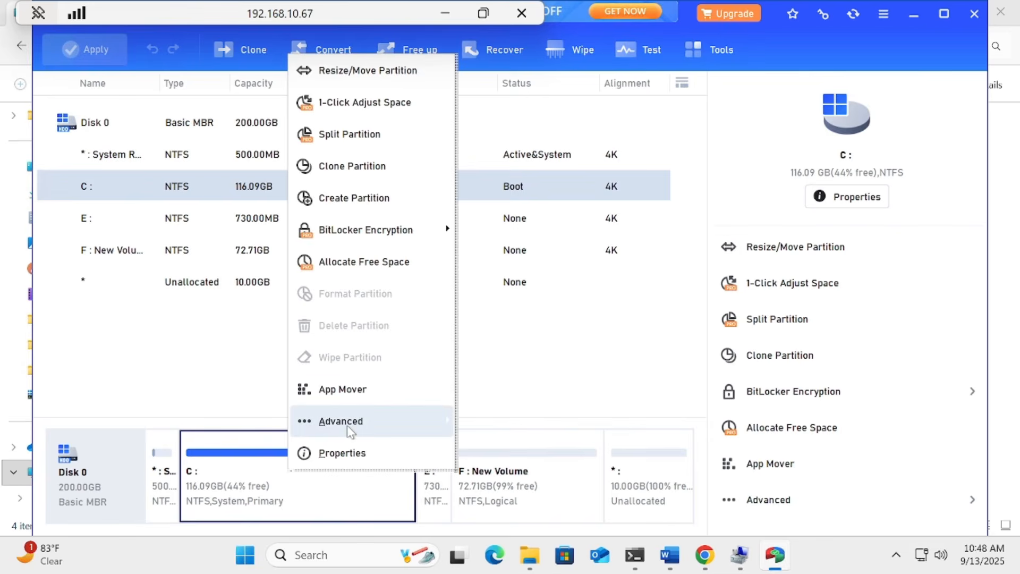
mouse_move(346, 425)
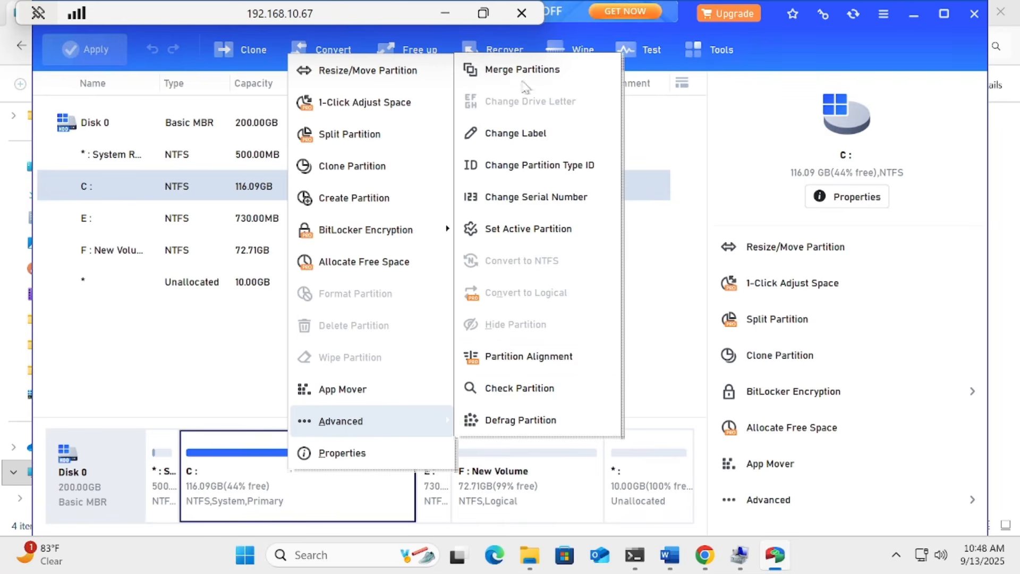
left_click(526, 70)
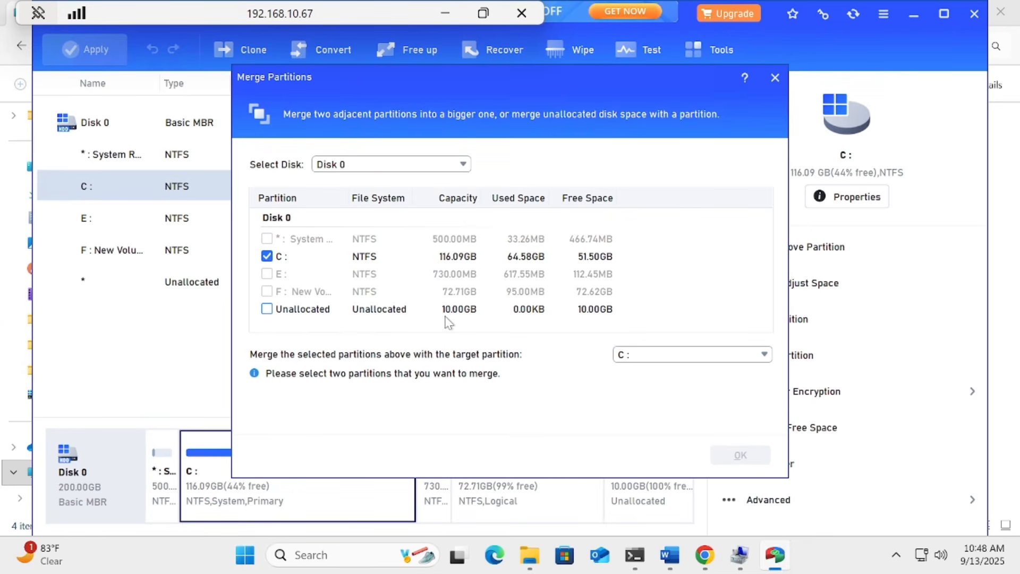
left_click(267, 309)
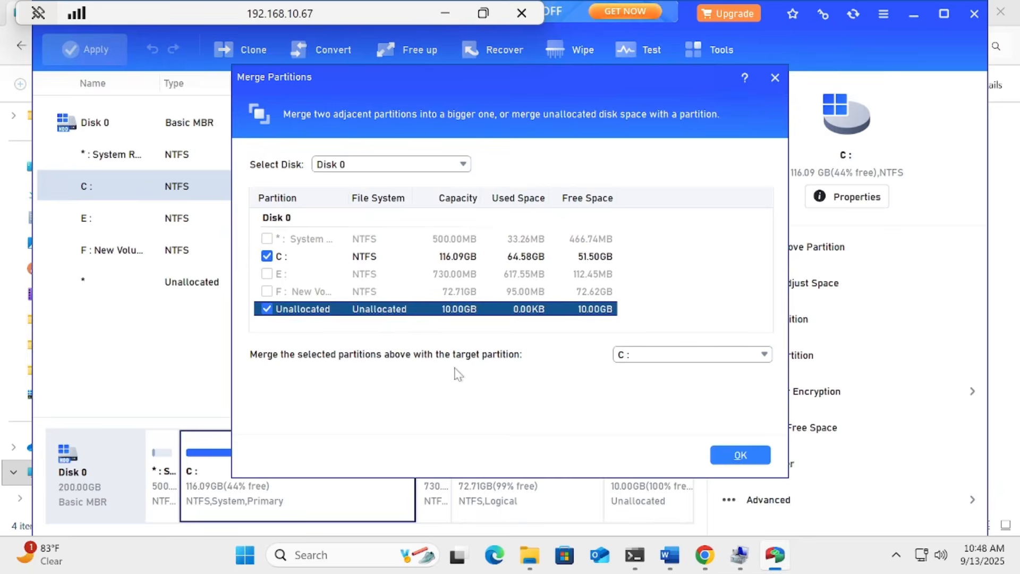
left_click(738, 455)
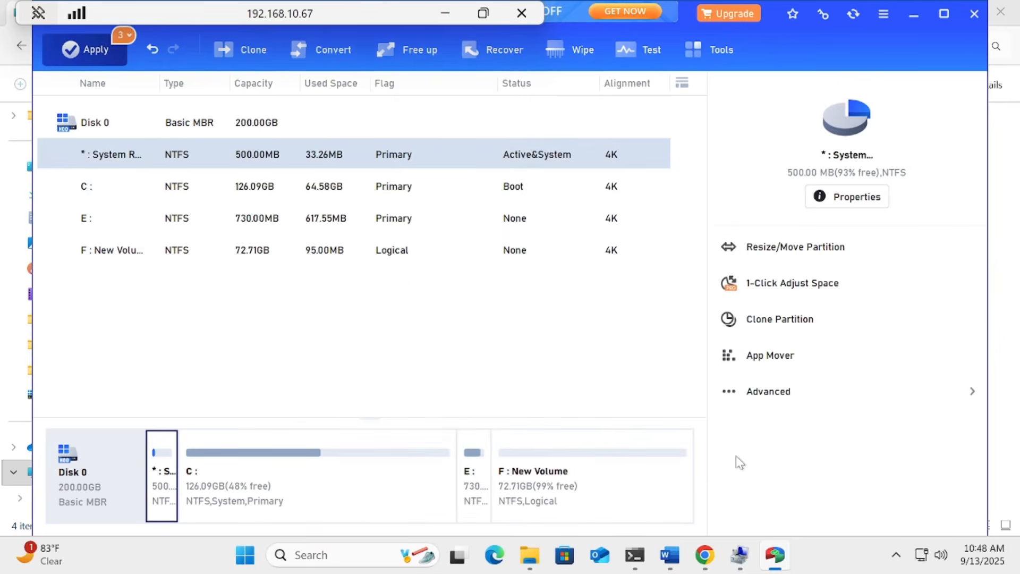
Apply the three pending partition operations with the partition check enabled, confirm the start, and acknowledge their completion
left_click(94, 54)
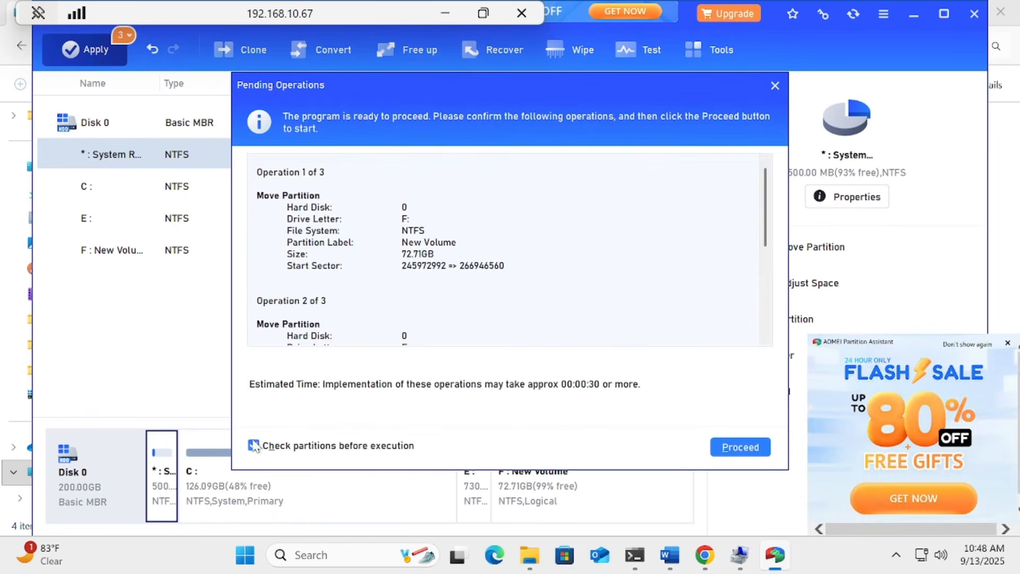
left_click(729, 449)
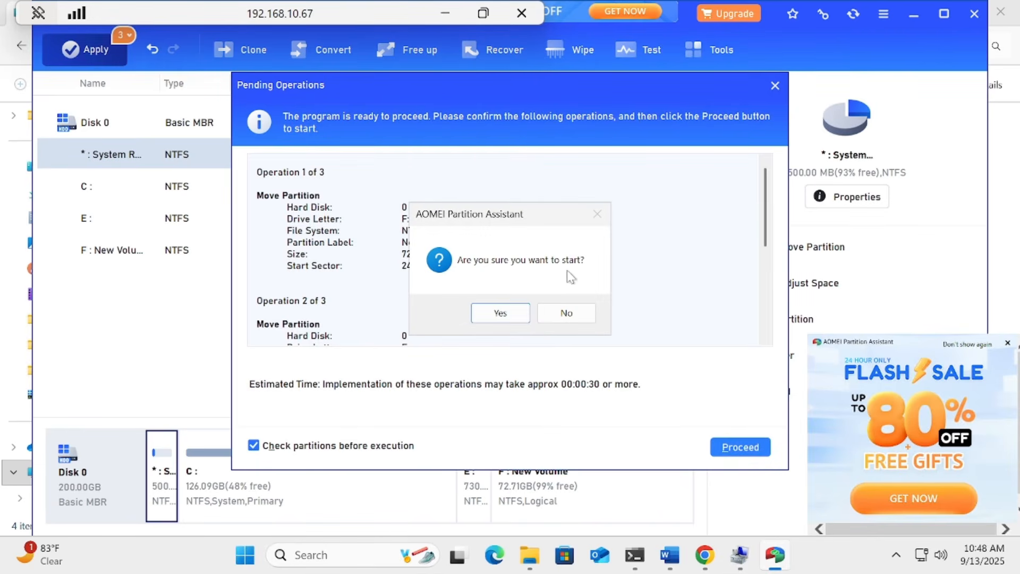
left_click(507, 317)
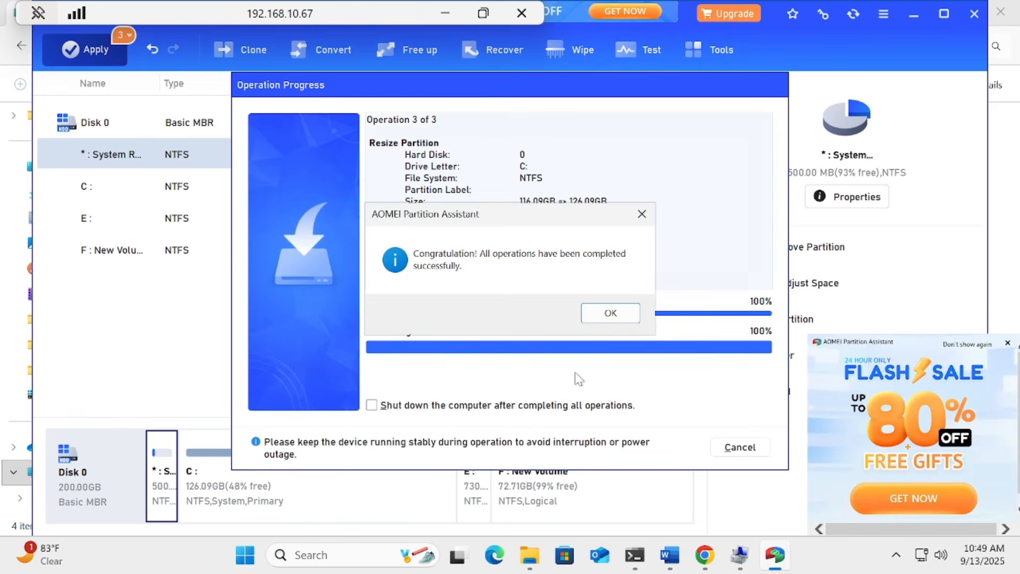
left_click(611, 318)
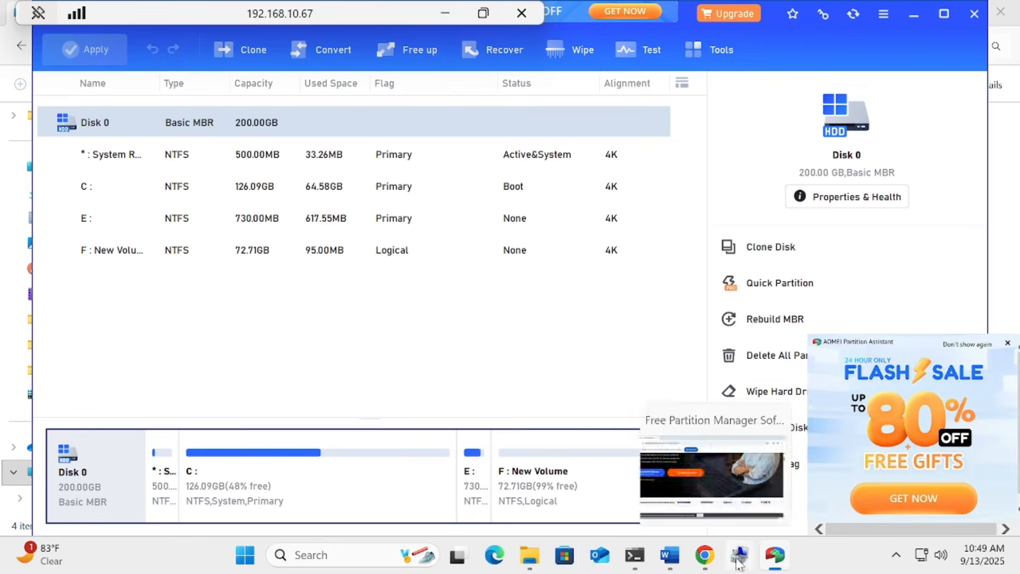
Switch to File Explorer, close and reopen its window to refresh the drive data, and check the C: drive's capacity under This PC
left_click(531, 557)
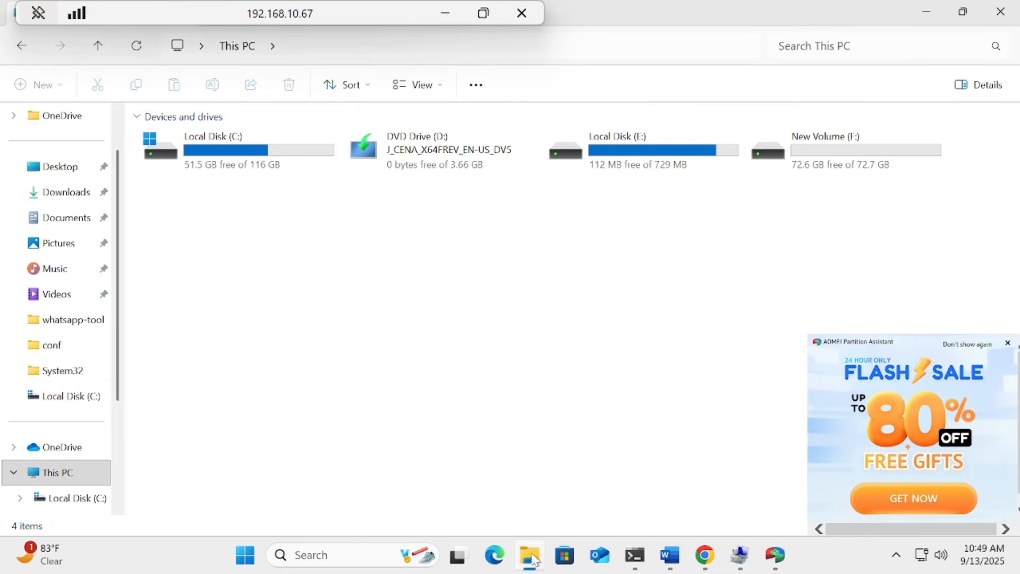
right_click(354, 236)
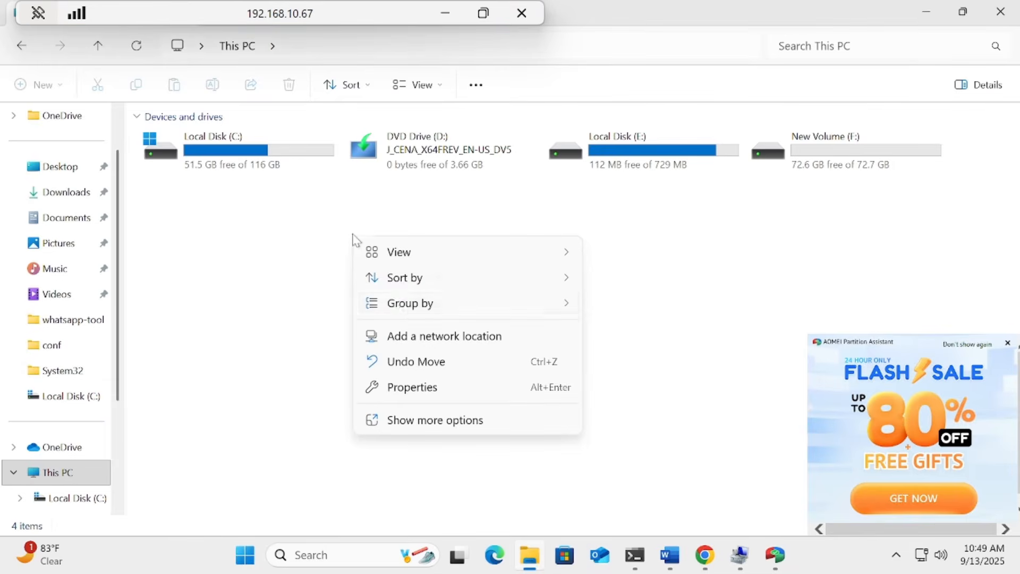
mouse_move(407, 319)
left_click(320, 299)
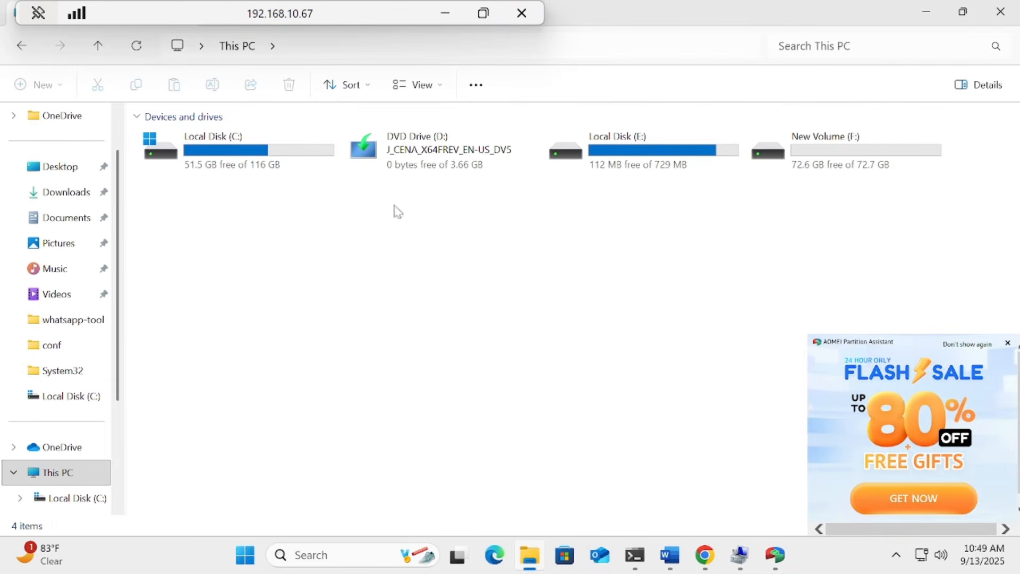
left_click(1000, 11)
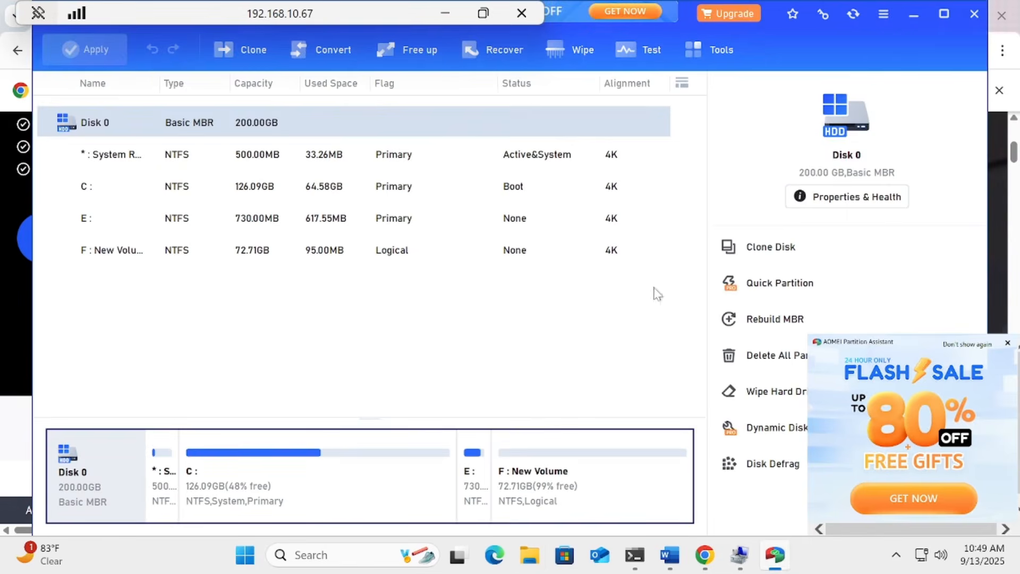
left_click(532, 555)
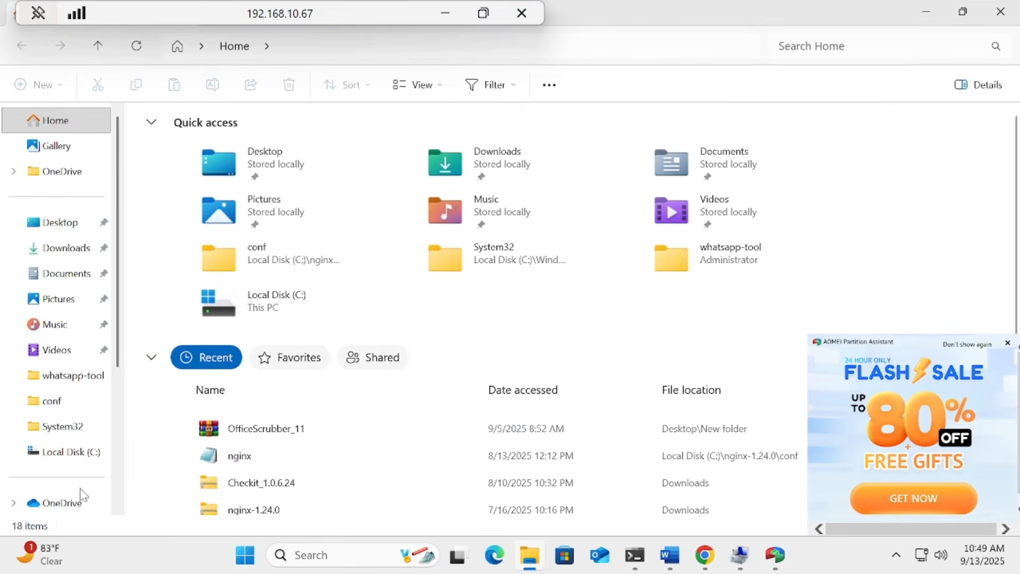
scroll(123, 348, "down", 3)
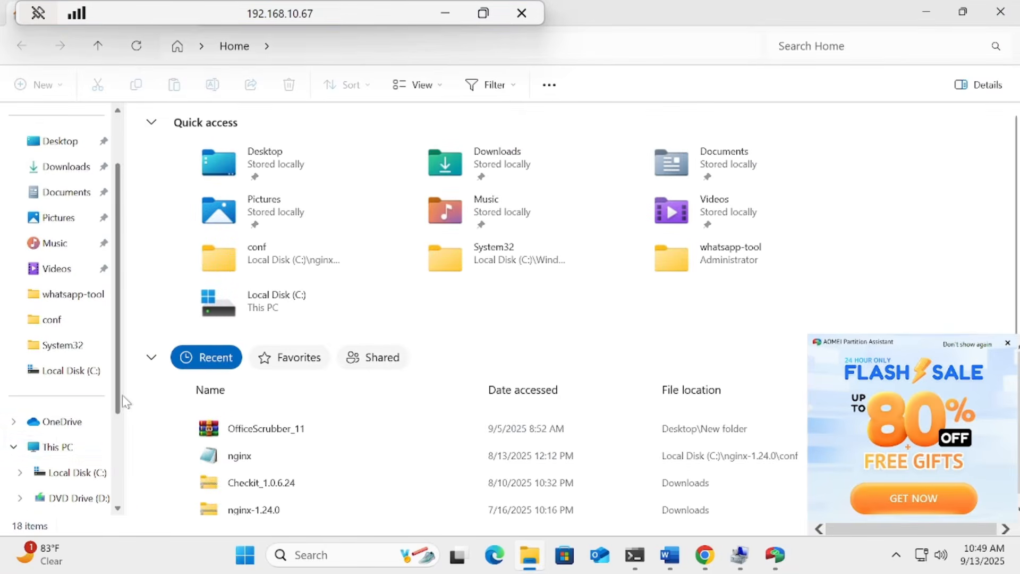
left_click(59, 448)
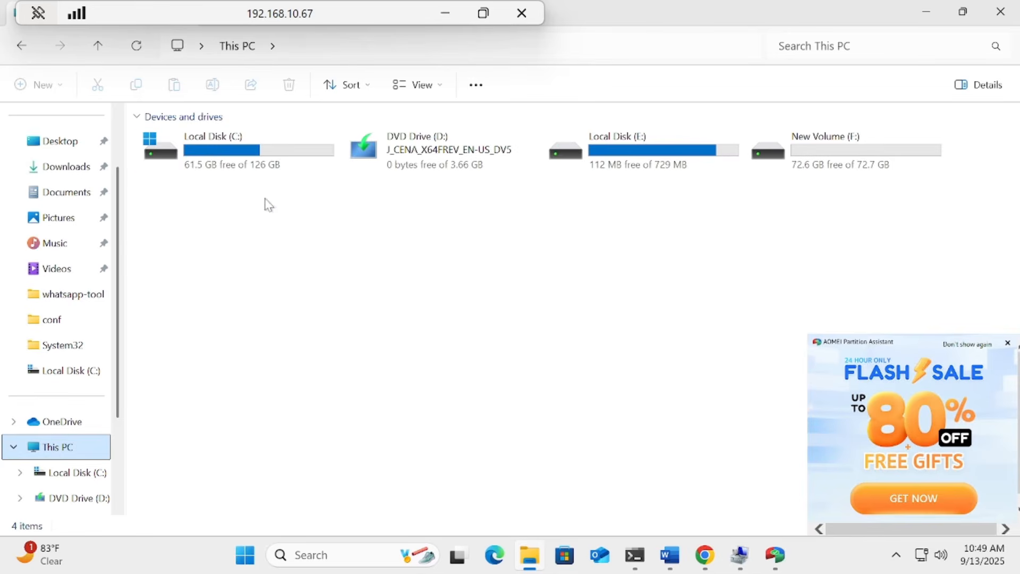